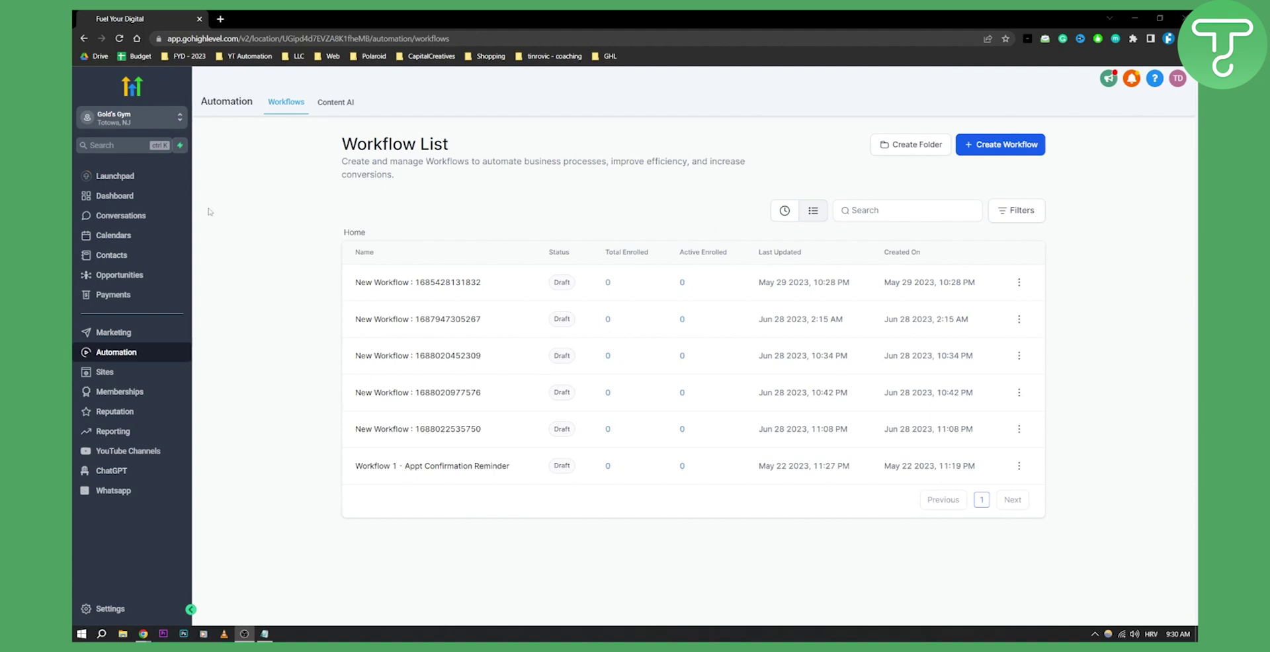
# Create a blank workflow and title it 'Automated Review Request'
pyautogui.click(1008, 146)
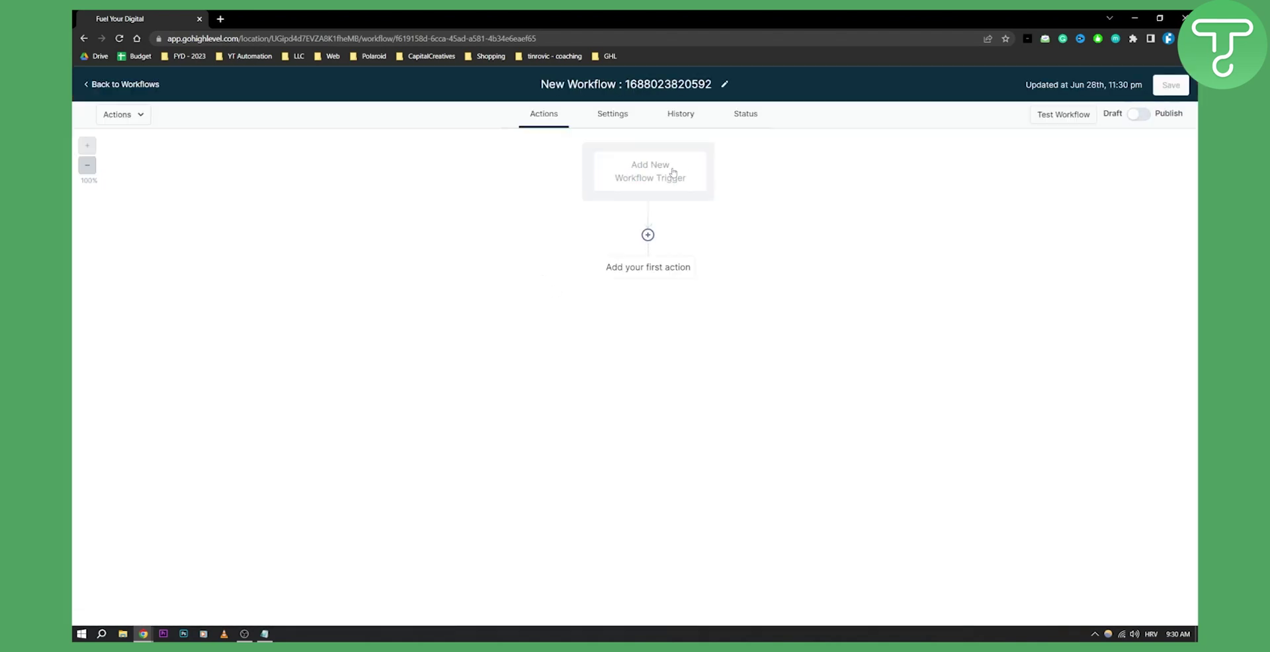
pyautogui.click(625, 84)
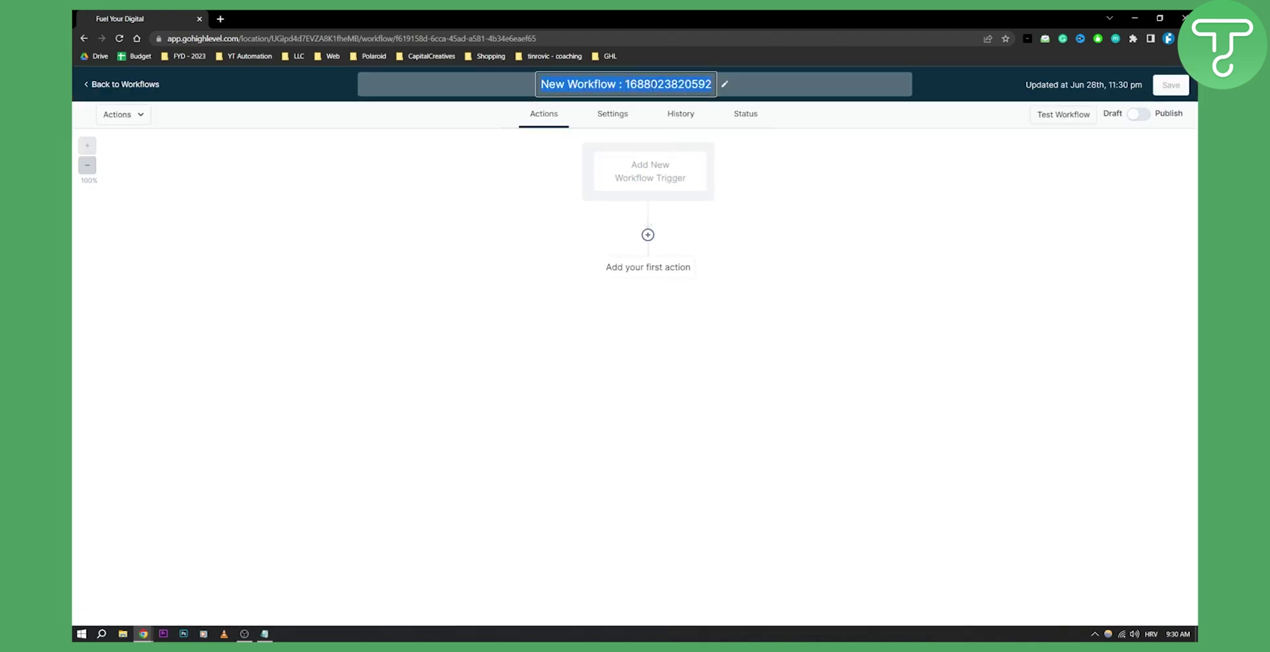
pyautogui.write('Automated Review Request')
pyautogui.press('Return')
# Add a Contact Tag trigger with a Tag Added filter
pyautogui.click(669, 176)
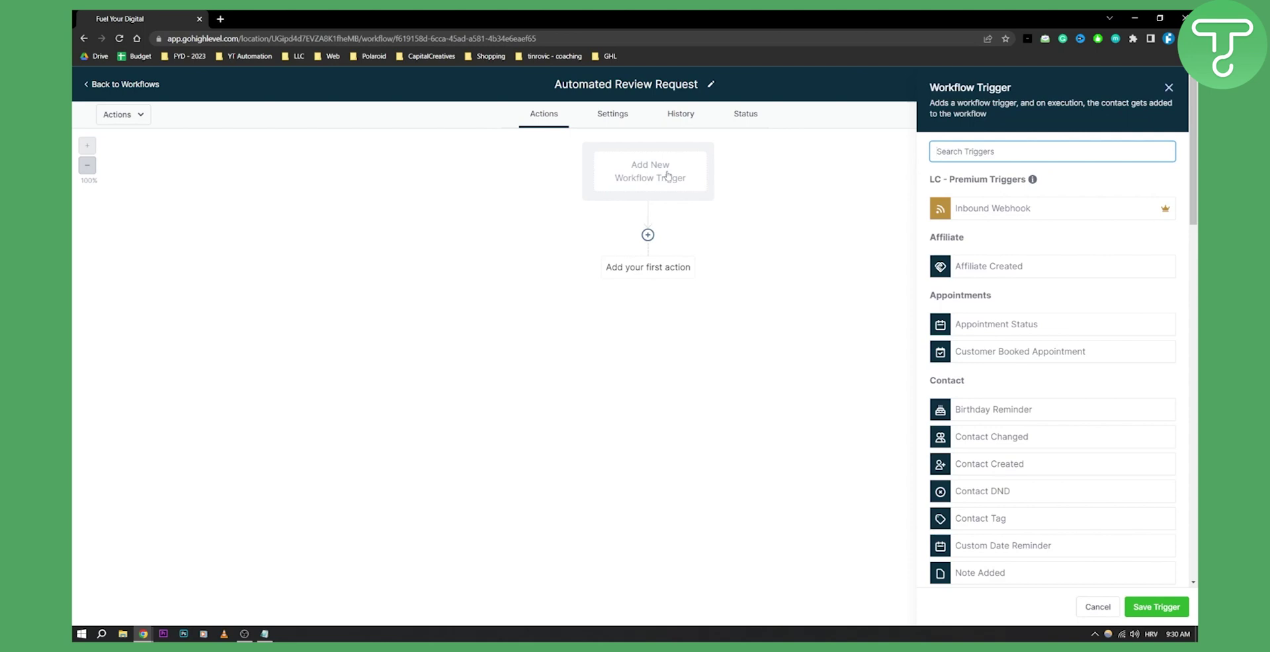
pyautogui.write('co')
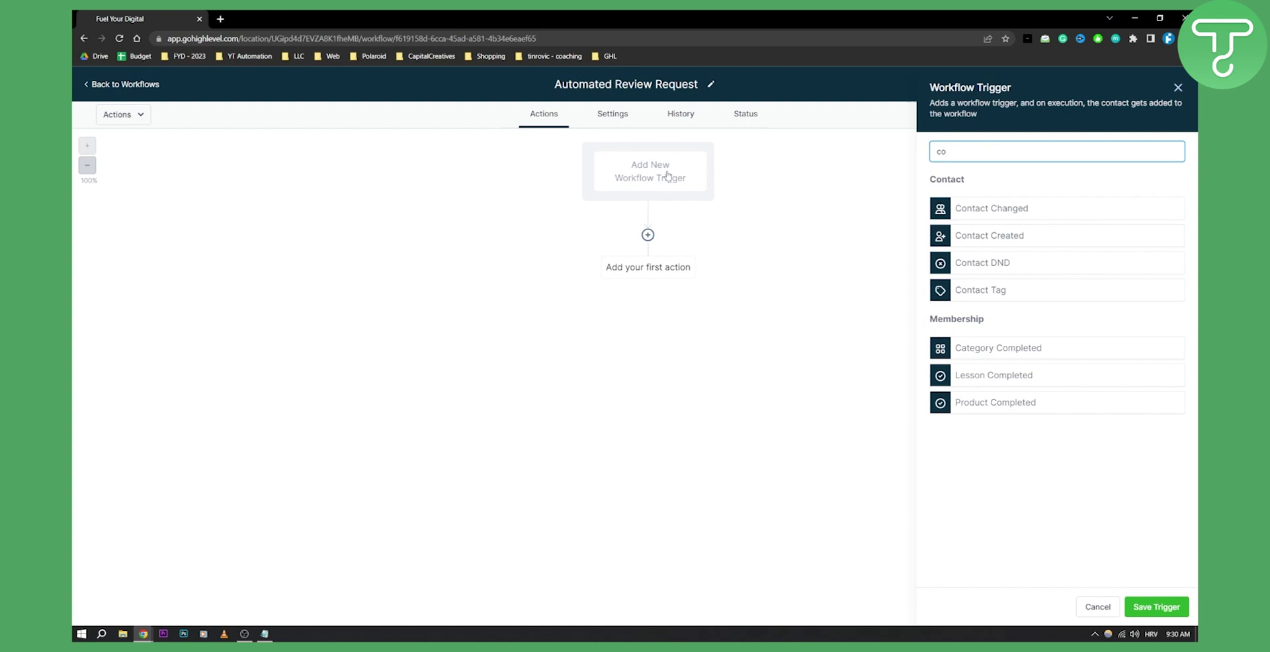
pyautogui.click(1003, 289)
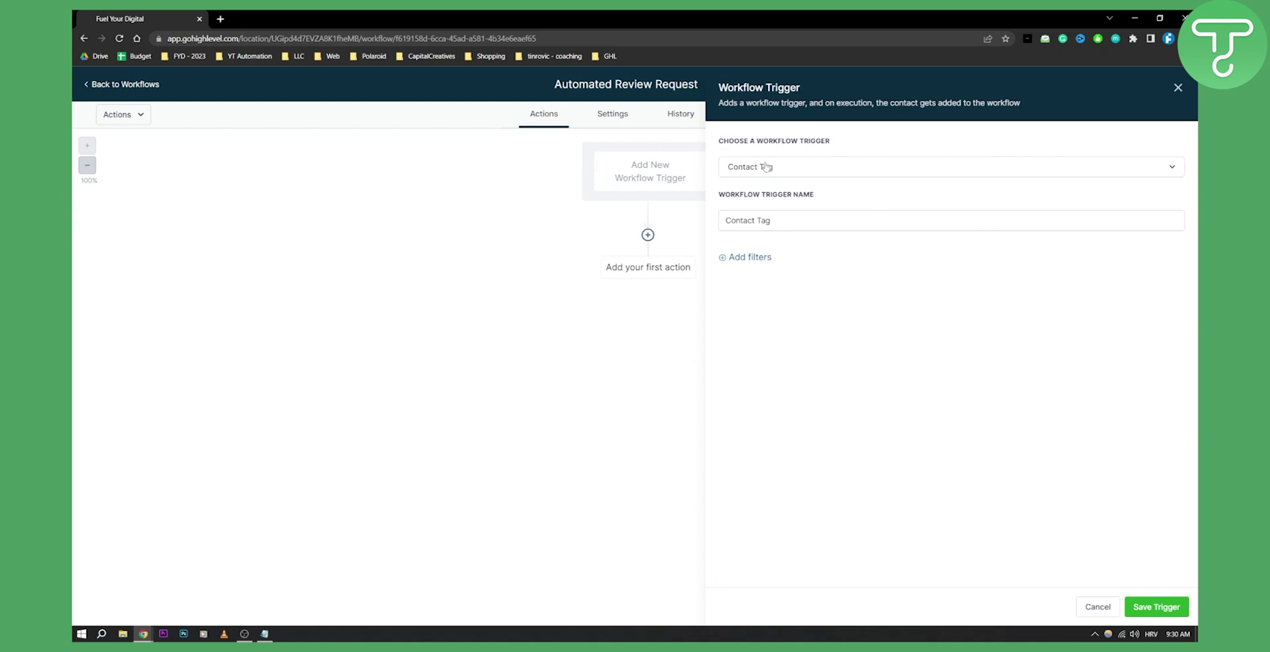
pyautogui.click(754, 258)
pyautogui.click(789, 271)
pyautogui.click(778, 344)
# Set the Tag Added filter to 'agency owner' and save the trigger
pyautogui.click(990, 271)
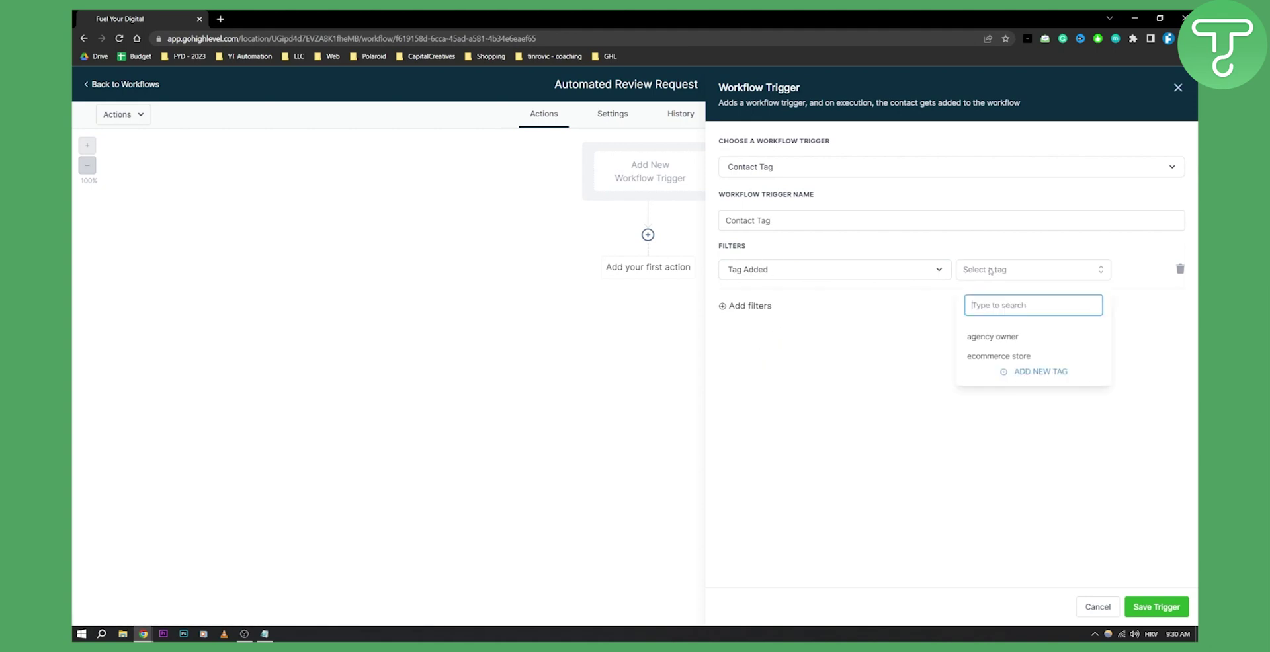
pyautogui.click(1038, 373)
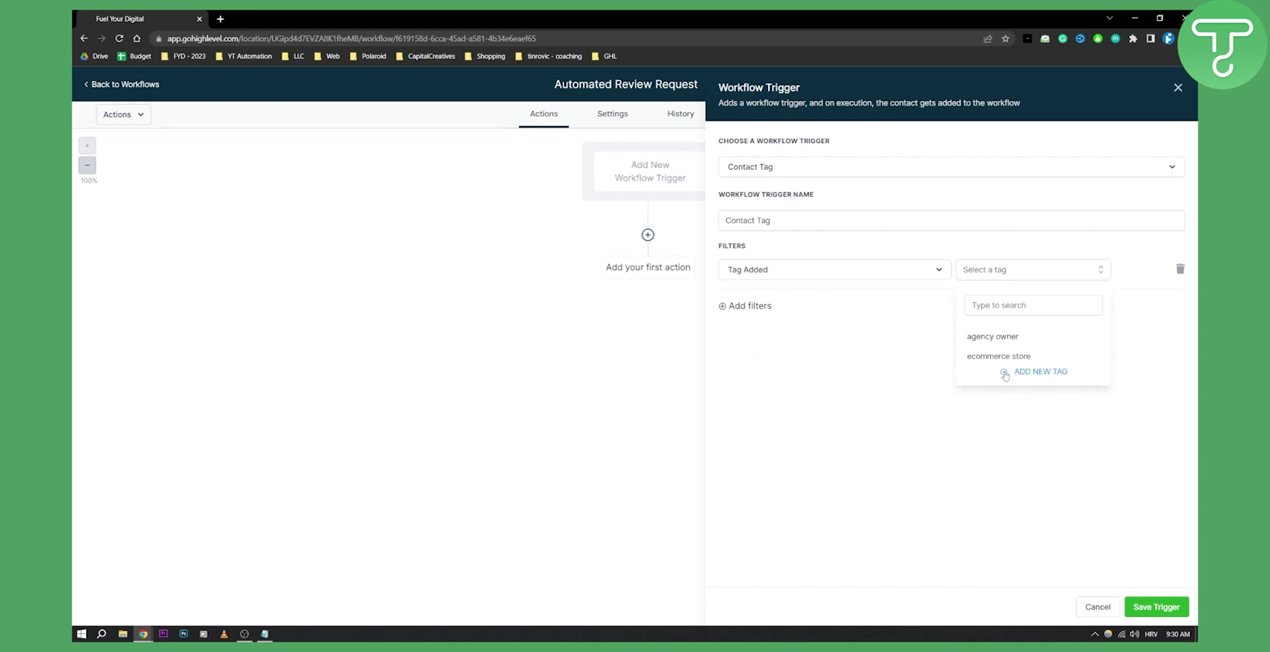
pyautogui.click(1005, 307)
pyautogui.write('paid')
pyautogui.hotkey('ctrl', 'a')
pyautogui.press('BackSpace')
pyautogui.click(1001, 270)
pyautogui.click(1001, 271)
pyautogui.click(992, 335)
pyautogui.click(929, 343)
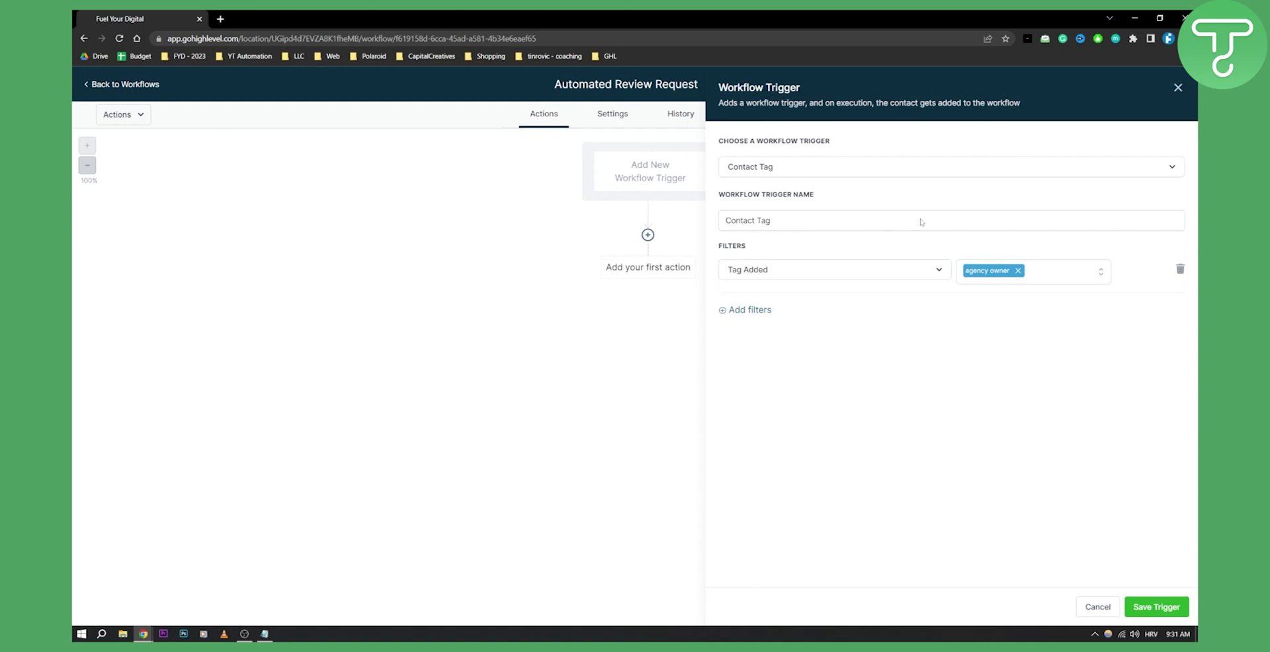
pyautogui.click(1155, 607)
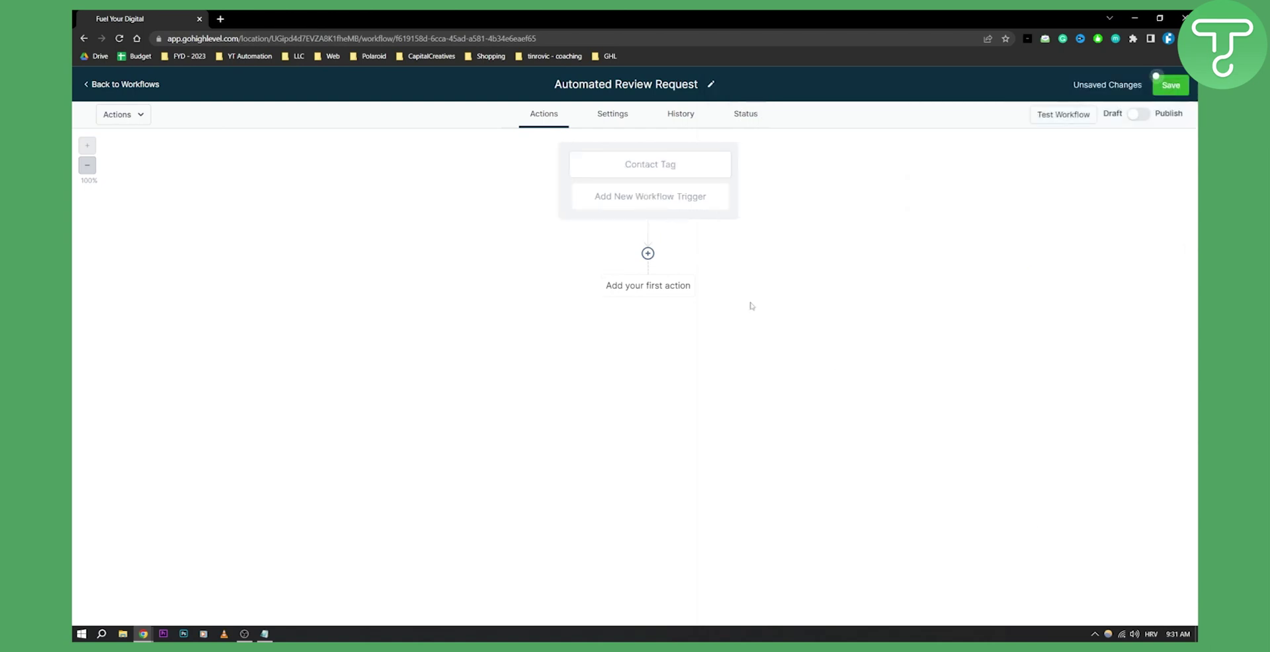
# Add a Send Review Request action with Review Type SMS after the trigger
pyautogui.click(648, 253)
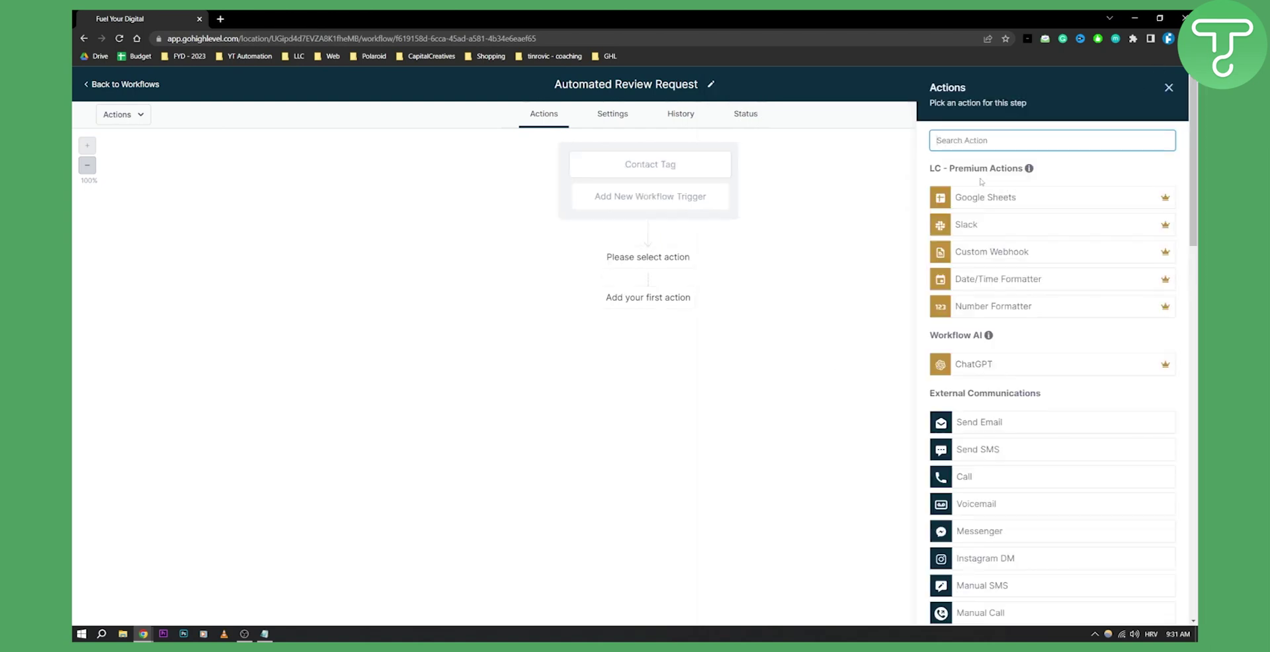
pyautogui.click(993, 139)
pyautogui.write('send')
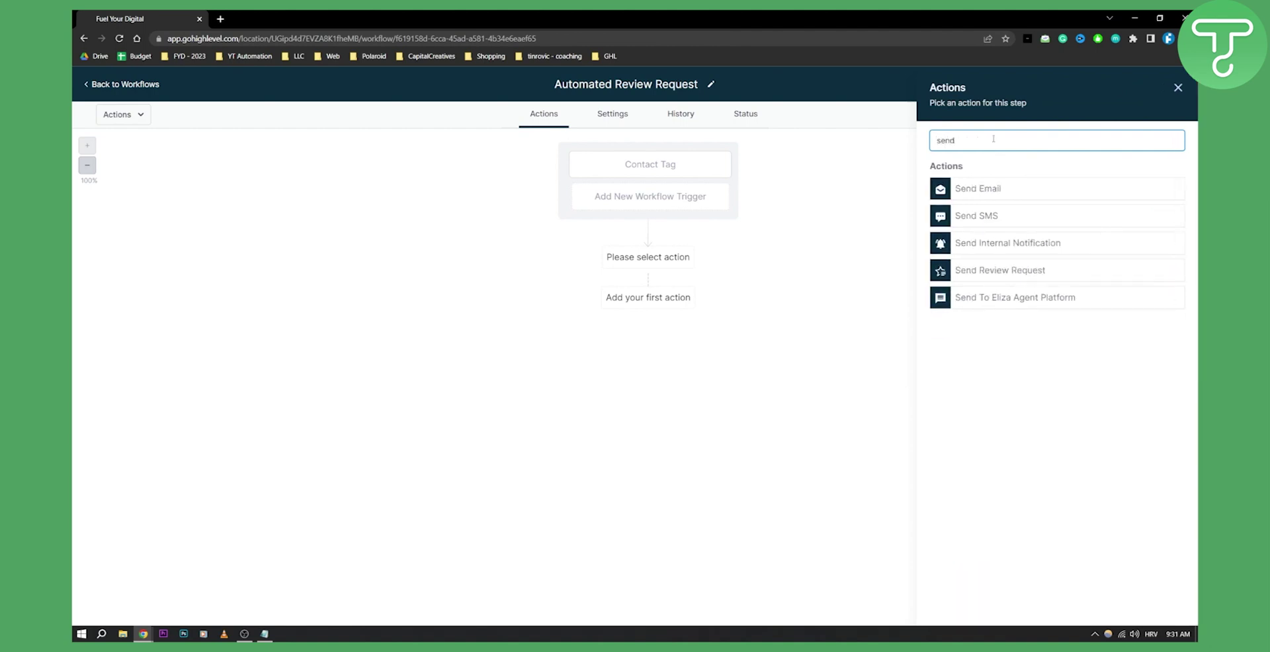
pyautogui.click(1009, 271)
pyautogui.click(995, 206)
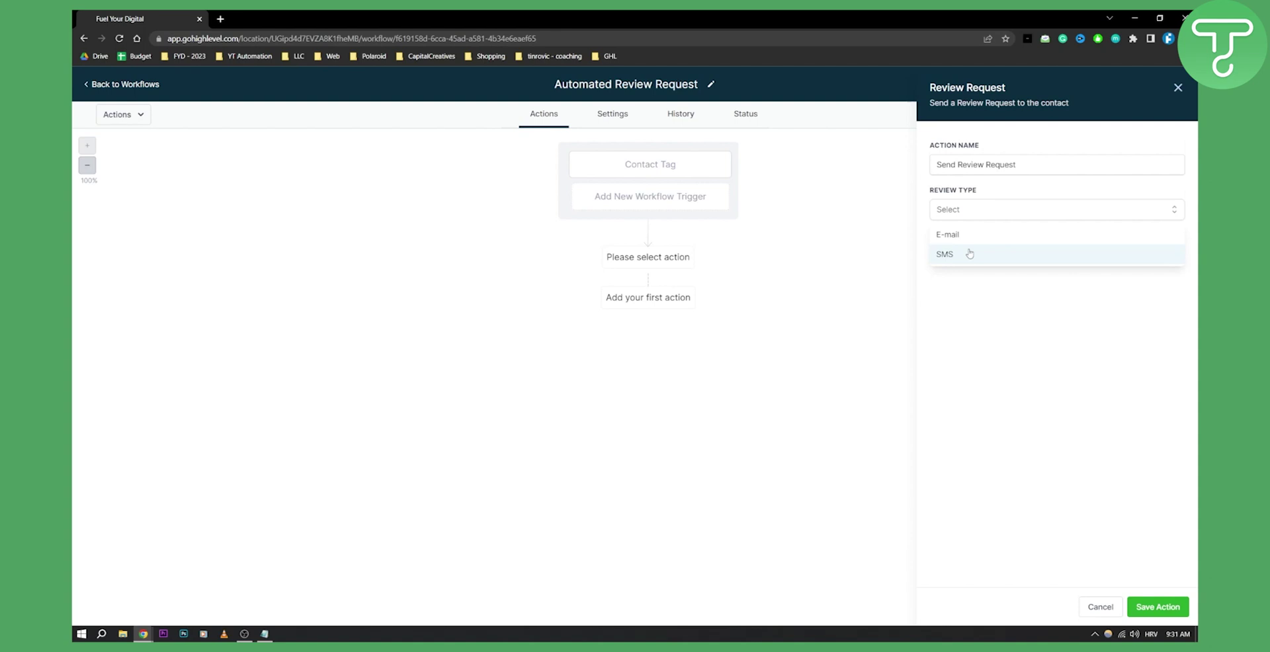
pyautogui.click(970, 254)
pyautogui.click(1157, 614)
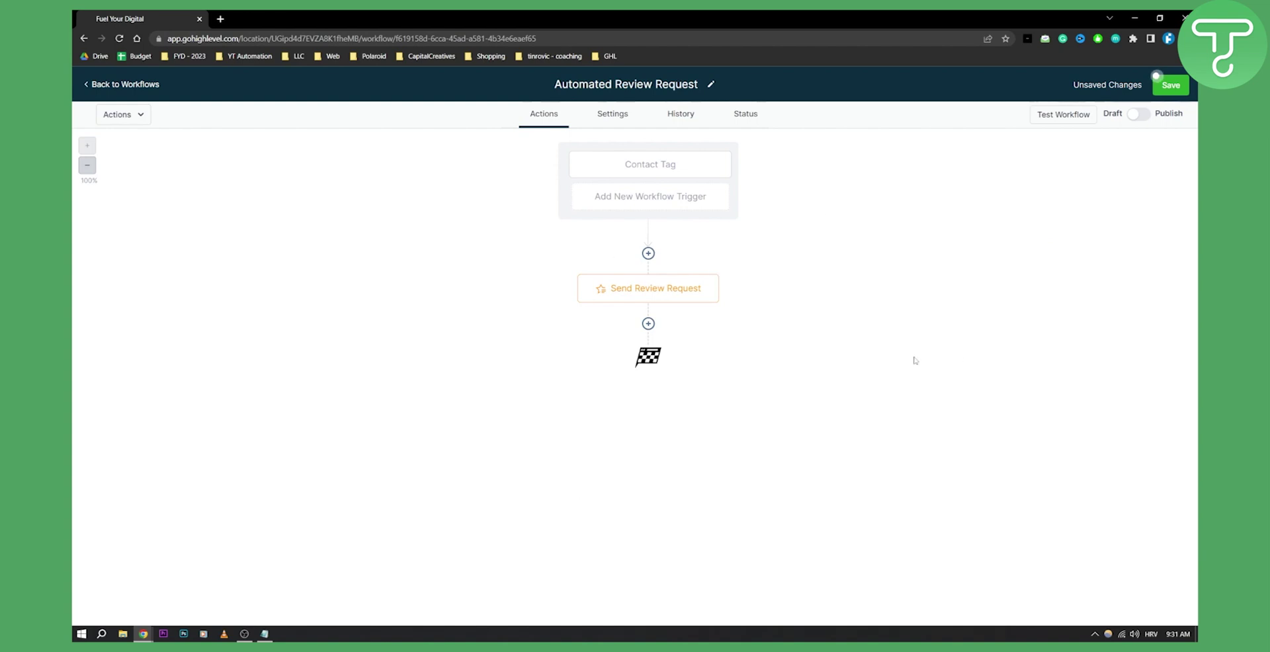
# Add a Wait step of 3 days after the SMS review request
pyautogui.moveTo(650, 288)
pyautogui.click(649, 323)
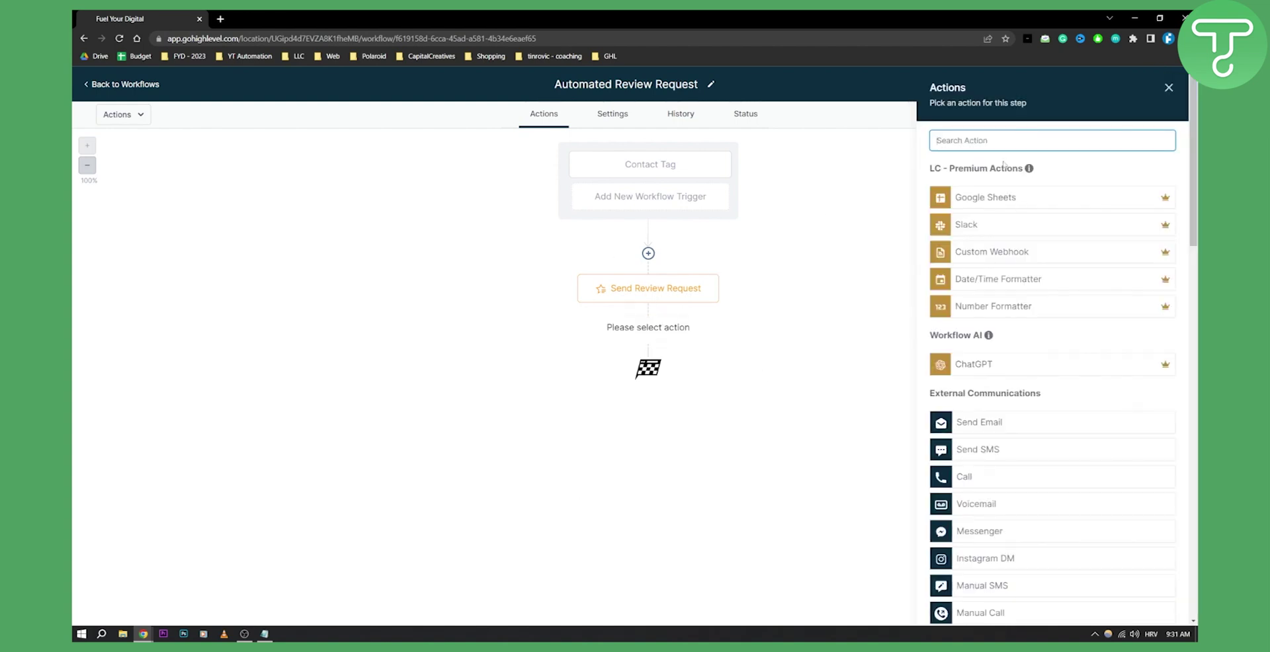
pyautogui.write('wait')
pyautogui.click(981, 190)
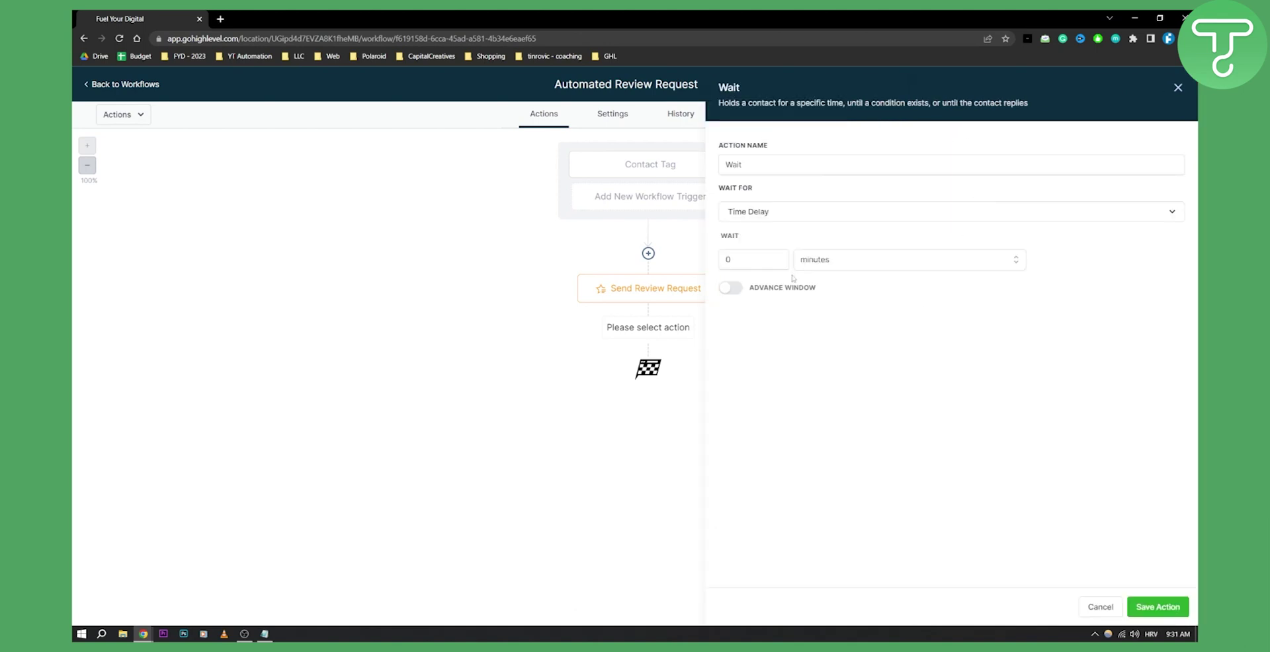
pyautogui.click(773, 259)
pyautogui.click(860, 263)
pyautogui.click(808, 325)
pyautogui.click(754, 260)
pyautogui.write('5')
pyautogui.press('BackSpace')
pyautogui.write('3')
pyautogui.click(868, 317)
pyautogui.click(1157, 607)
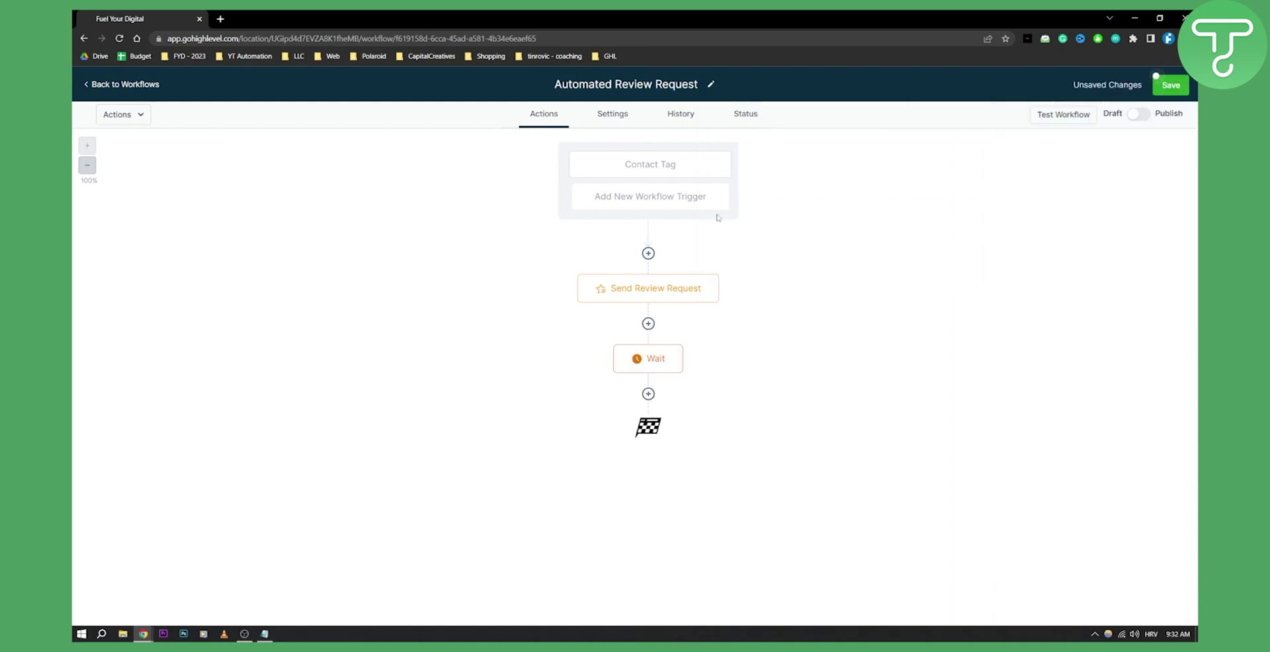
# Add a second Send Review Request action with Review Type E-mail
pyautogui.click(648, 394)
pyautogui.write('sen')
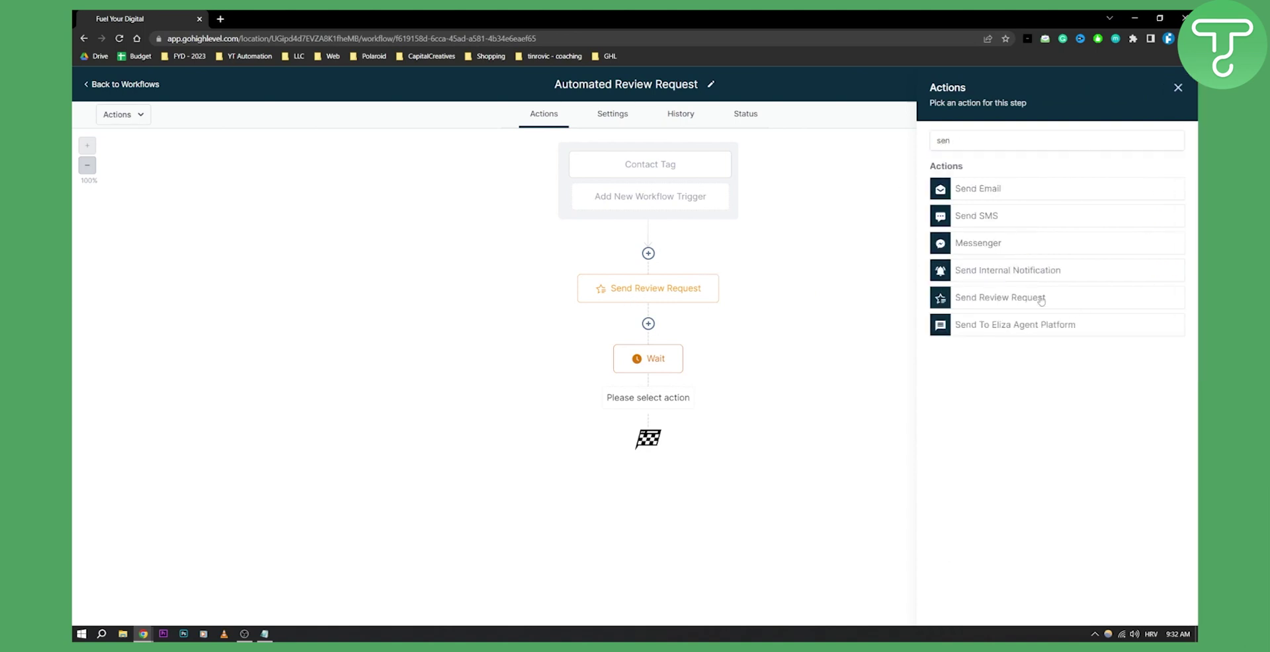
pyautogui.click(1042, 297)
pyautogui.click(970, 212)
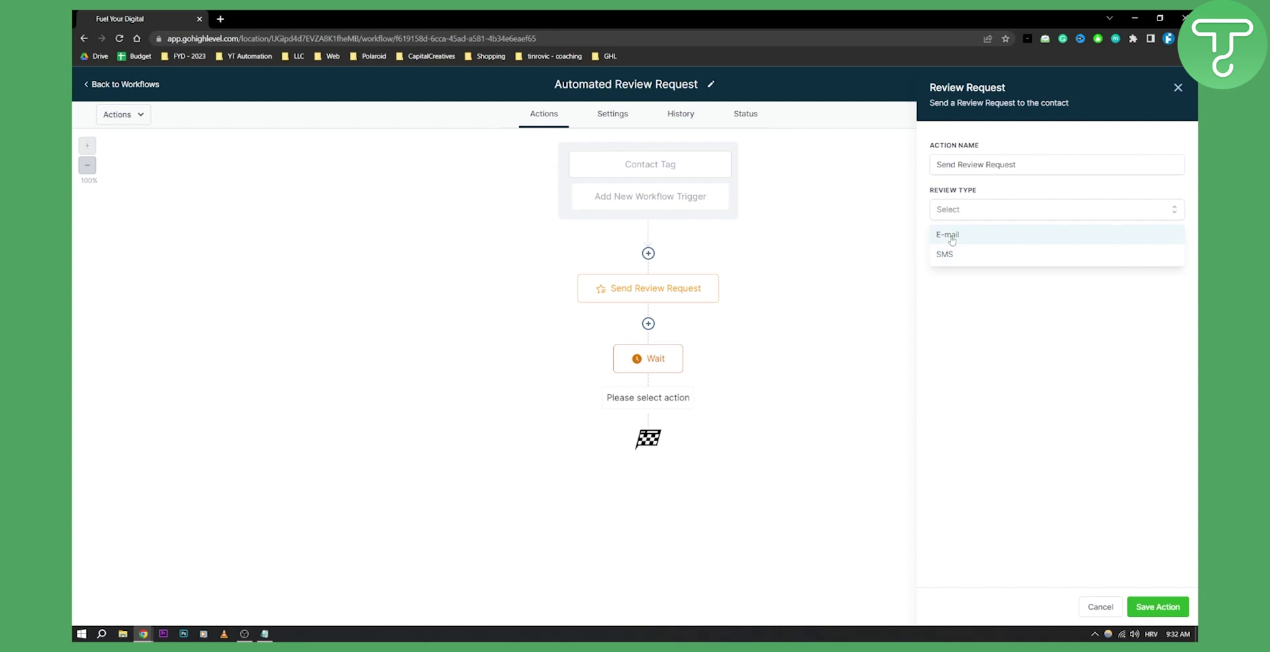
pyautogui.click(952, 239)
pyautogui.click(1158, 607)
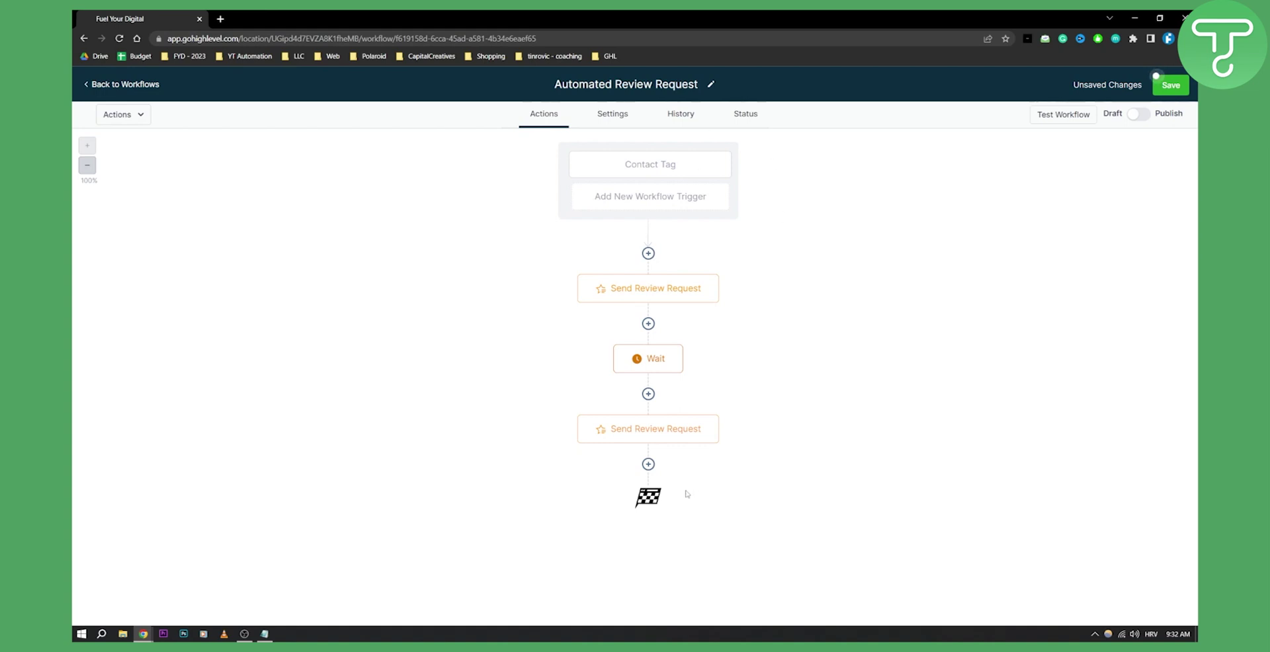
# Add a final Remove Contact Tag action removing the 'agency owner' tag
pyautogui.click(649, 464)
pyautogui.write('remove')
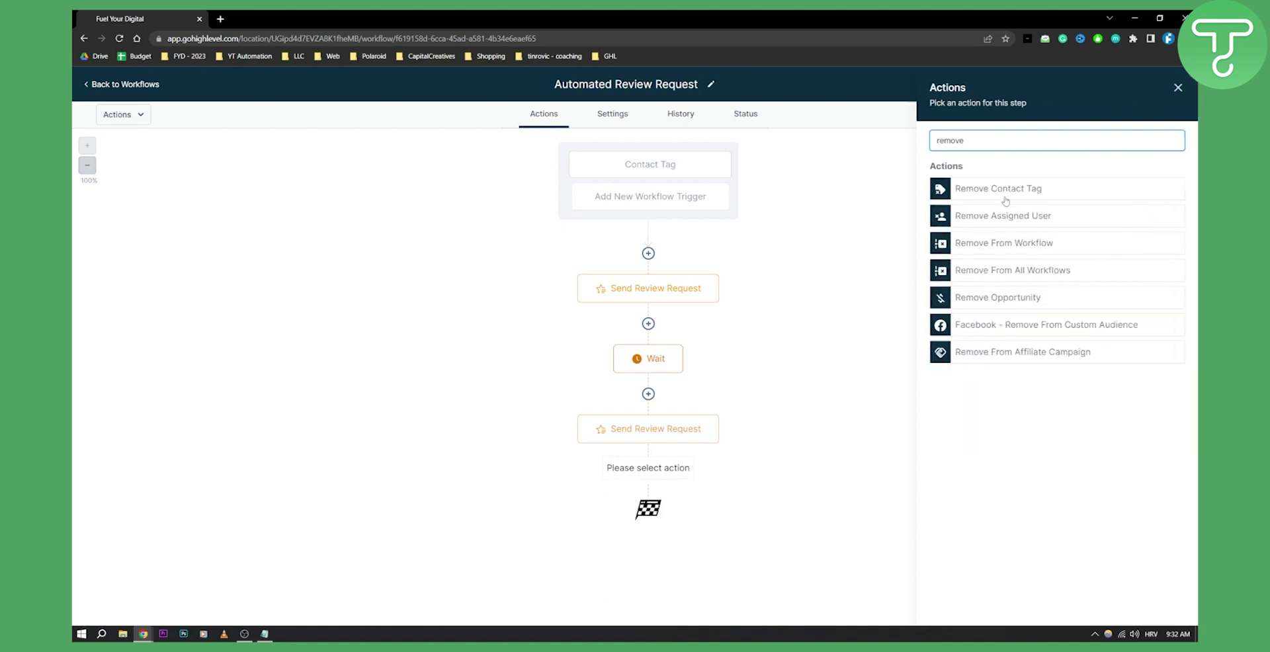
pyautogui.click(1007, 191)
pyautogui.click(997, 212)
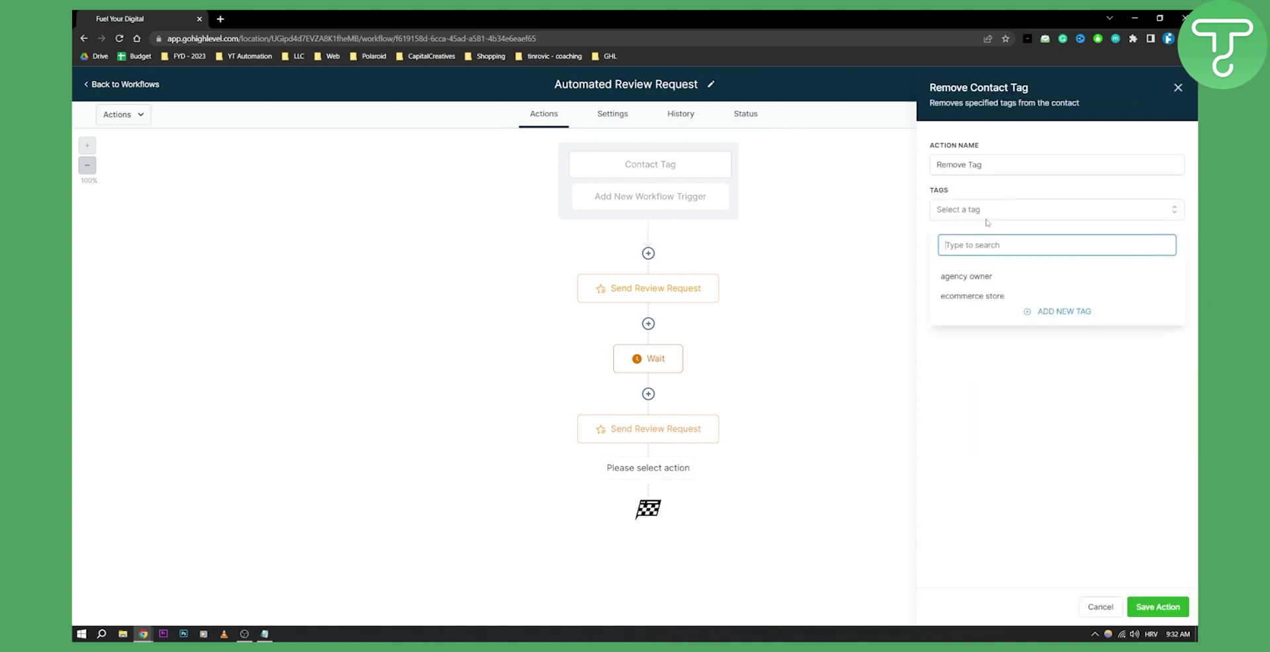
pyautogui.click(967, 276)
pyautogui.click(984, 221)
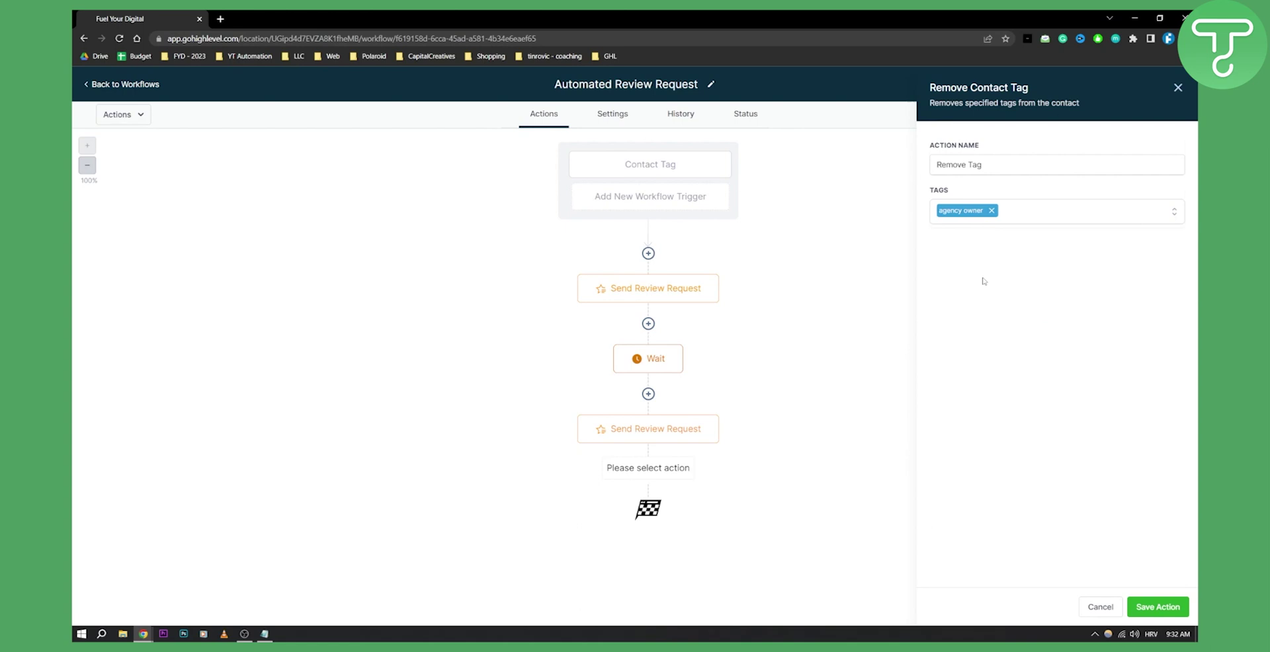
pyautogui.click(1158, 607)
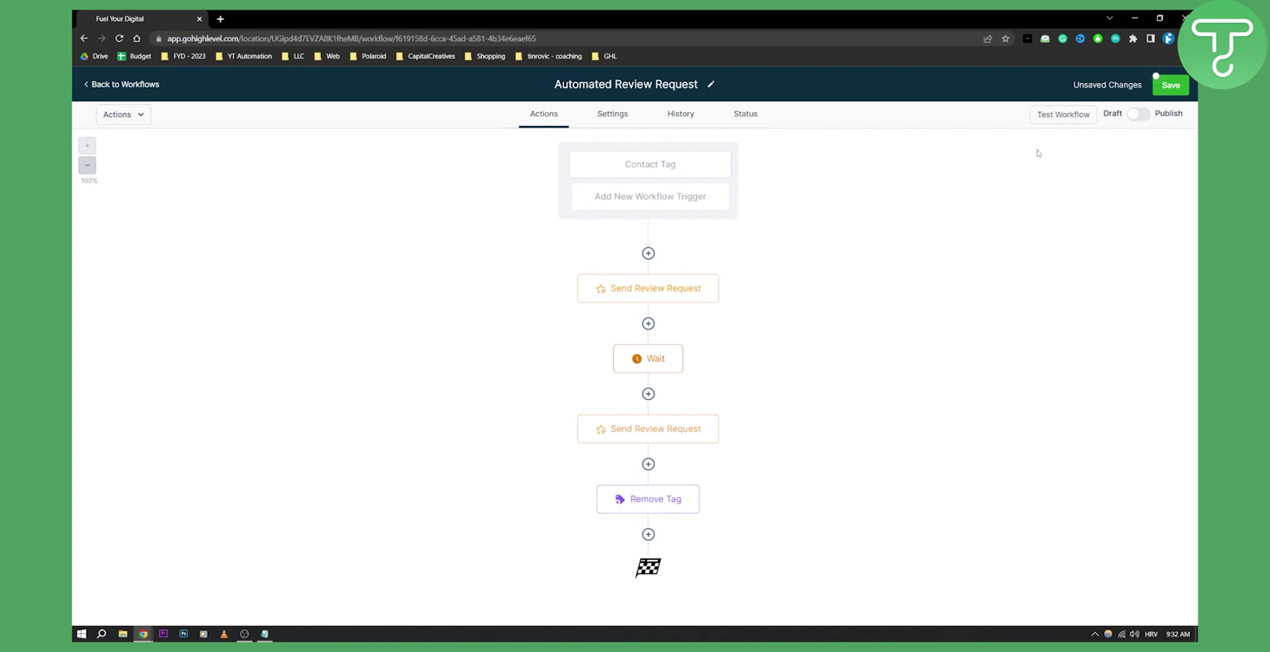
pyautogui.click(1136, 117)
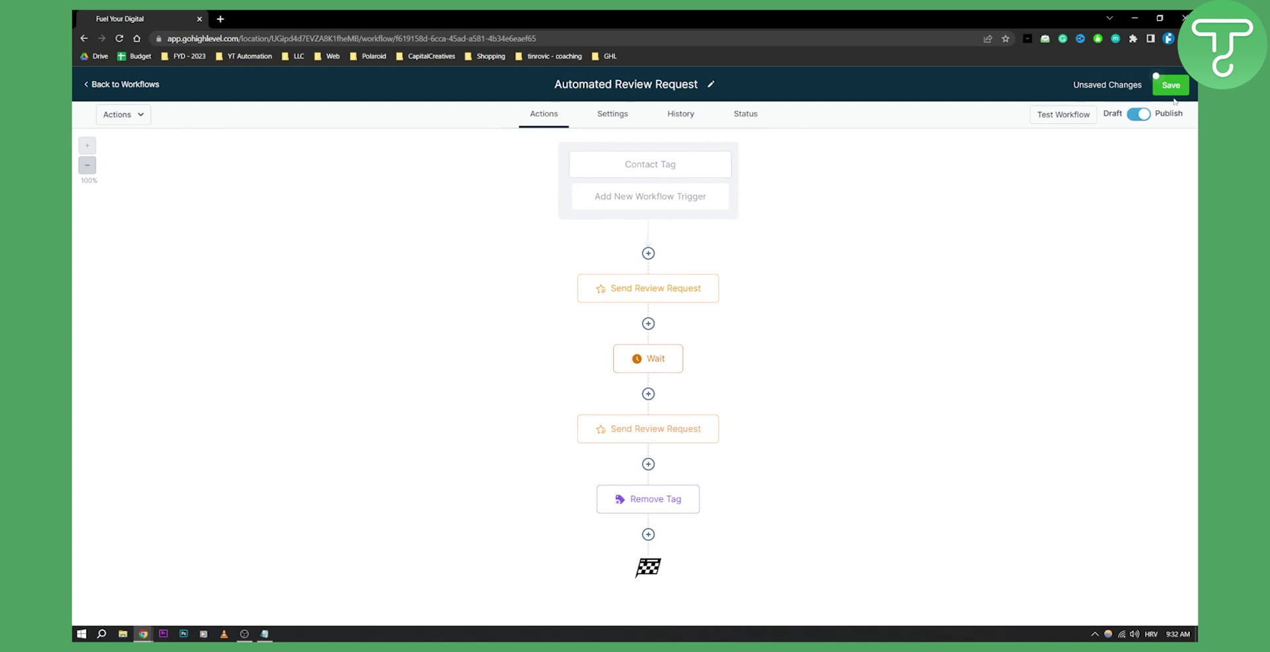
pyautogui.click(1140, 118)
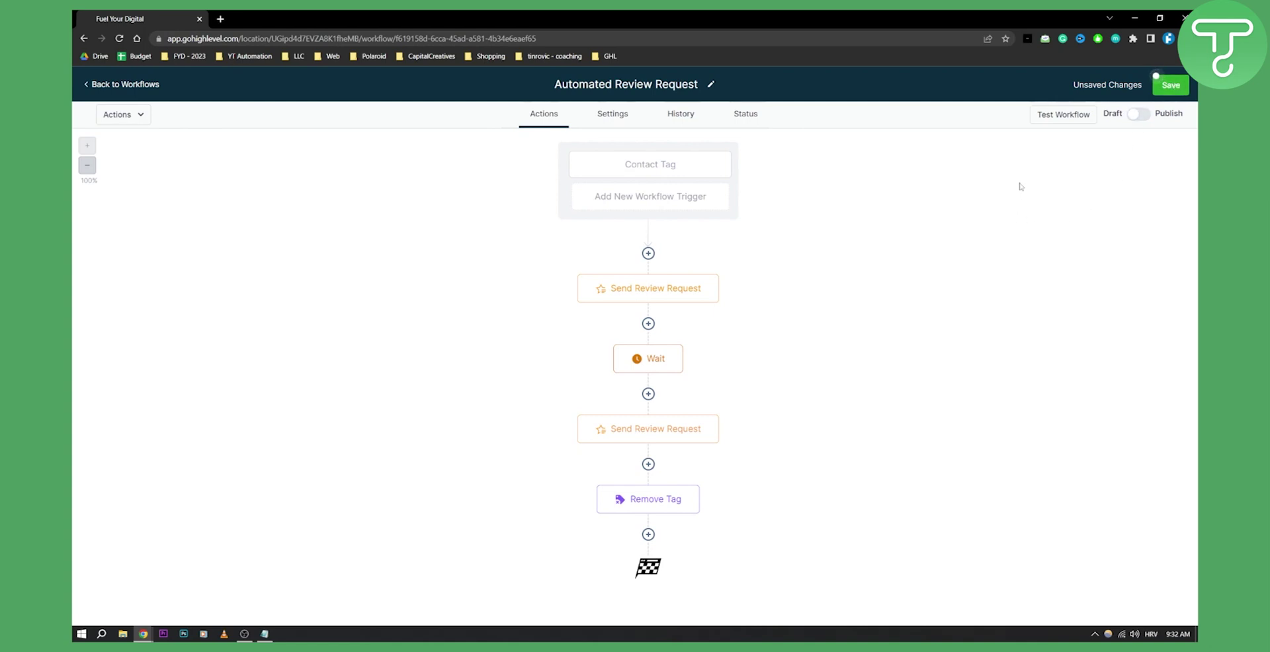